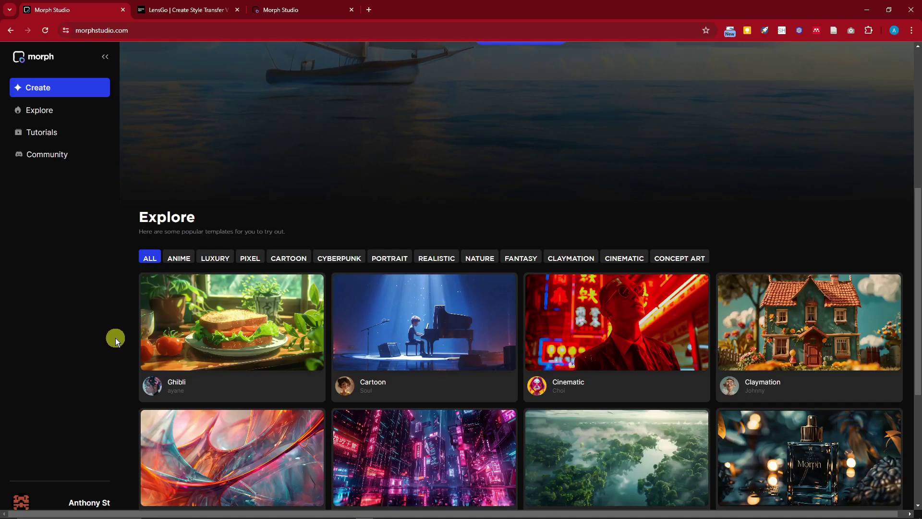
# Step: Create a new 16:9 Morph Studio project named 'SAMPLE 1'
pyautogui.scroll(-1, 84, 334)
pyautogui.scroll(-3, 83, 335)
pyautogui.moveTo(27, 508)
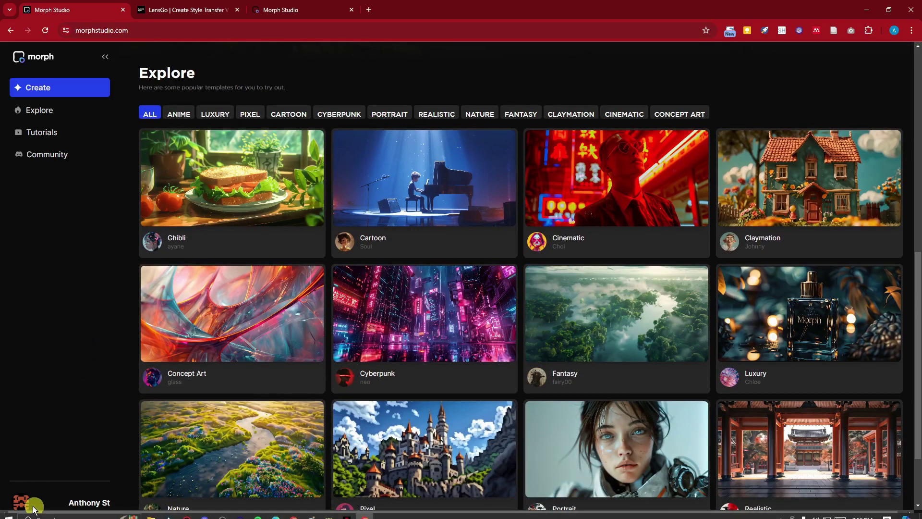
pyautogui.scroll(6, 183, 310)
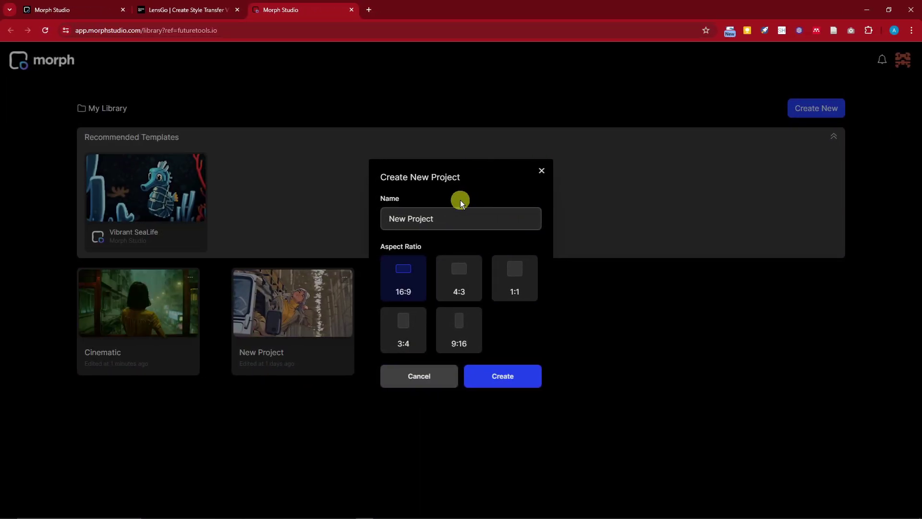
pyautogui.click(461, 214)
pyautogui.hotkey('ctrl', 'a')
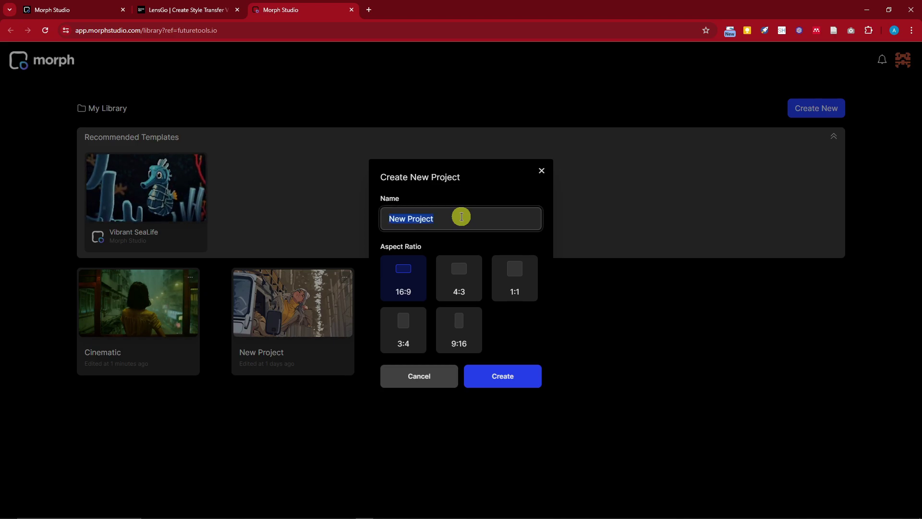
pyautogui.write('SAMPLE 1')
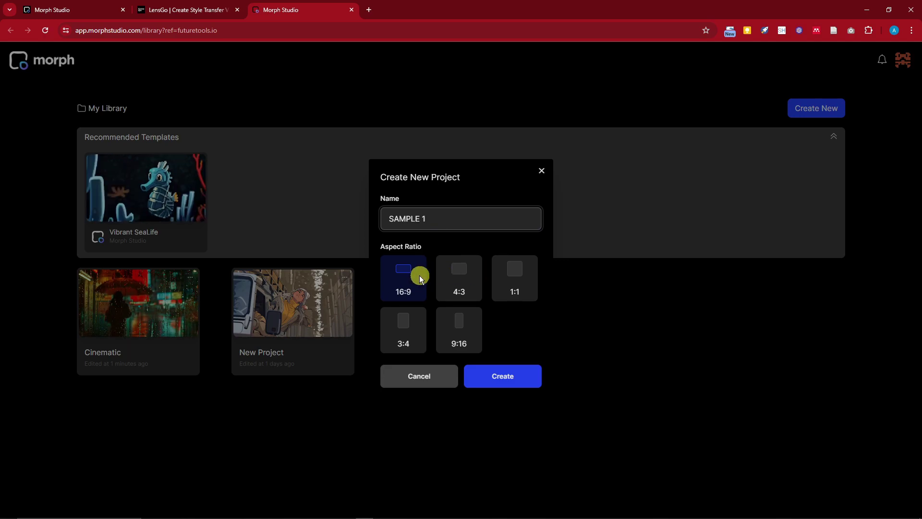
pyautogui.click(490, 377)
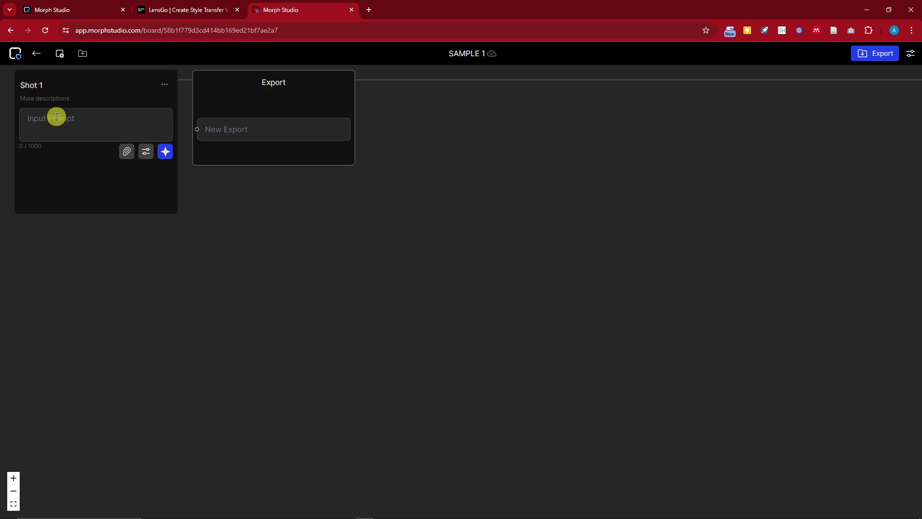
# Step: Switch Shot 1's generation model to Video-to-Video-Morph-0.1 in its settings panel
pyautogui.click(104, 121)
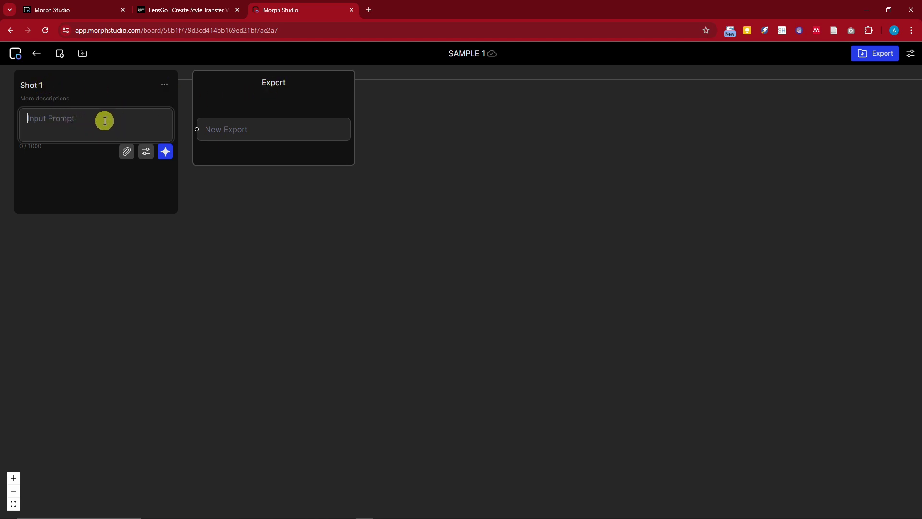
pyautogui.click(127, 151)
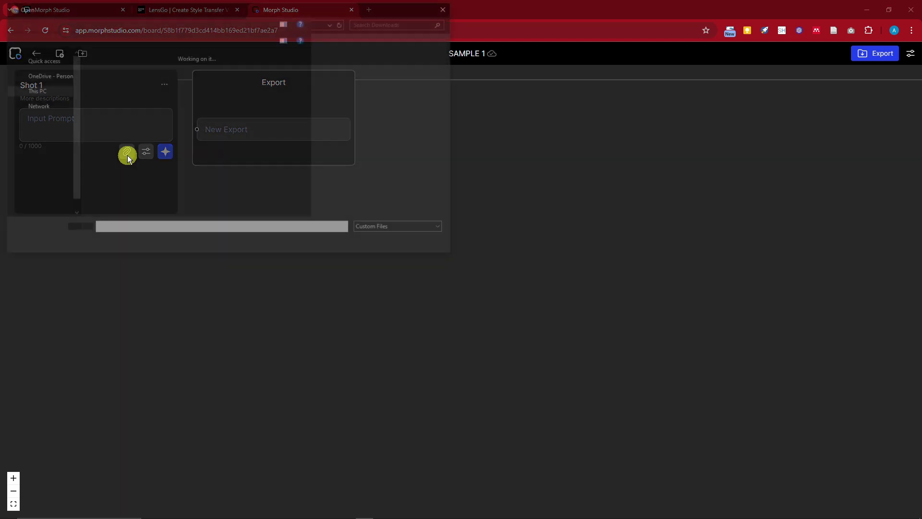
pyautogui.click(450, 9)
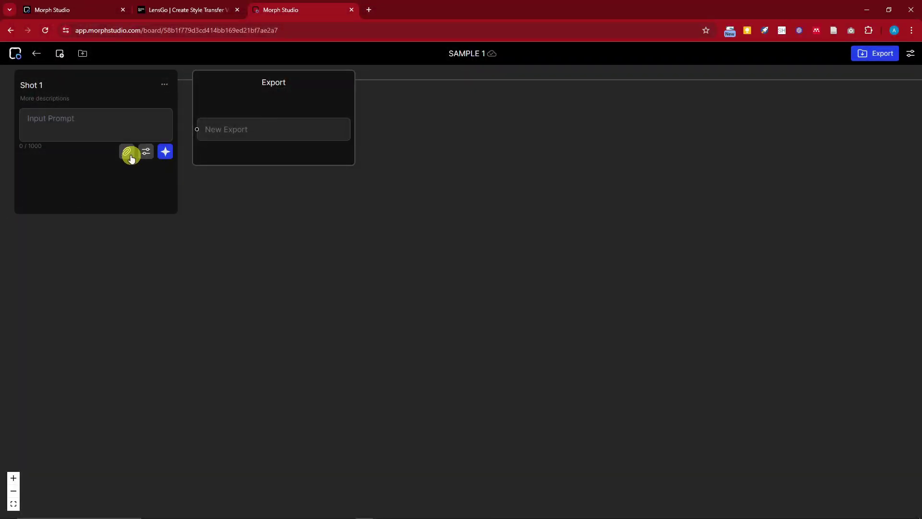
pyautogui.click(148, 153)
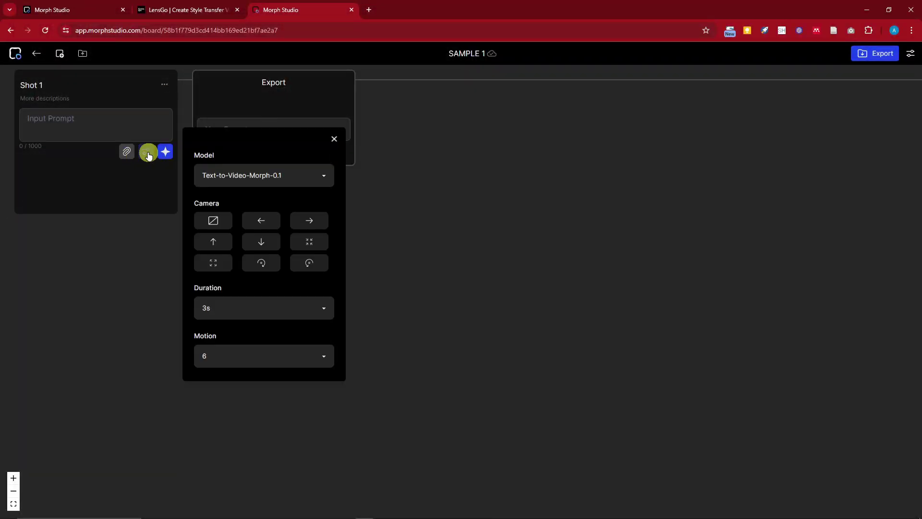
pyautogui.click(325, 175)
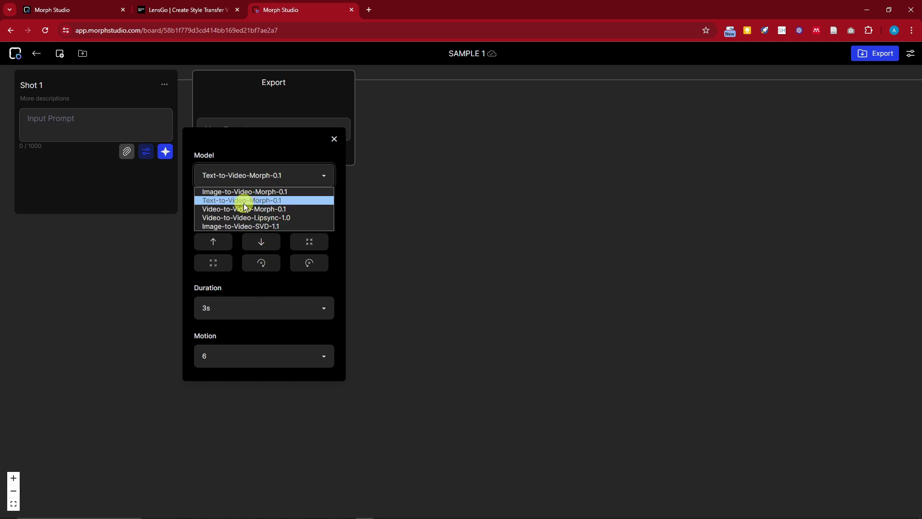
pyautogui.click(294, 209)
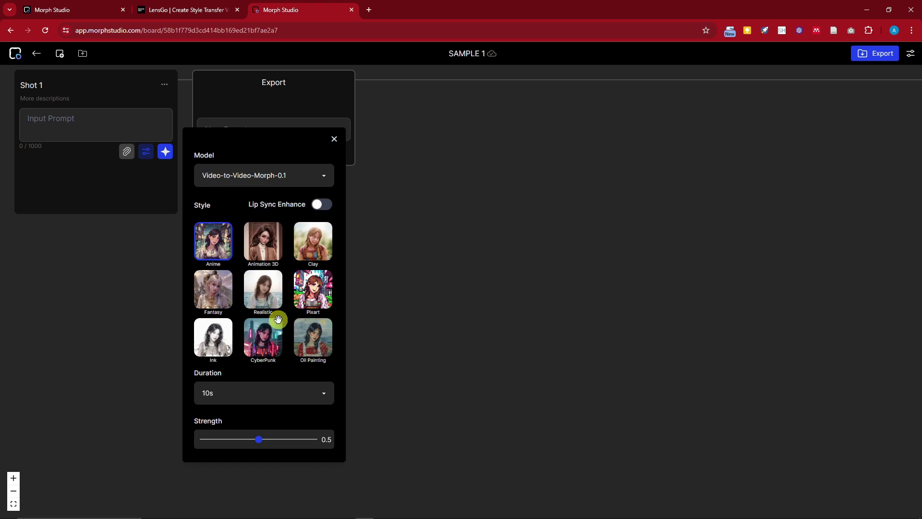
# Step: Give Shot 1 a 5s duration, Anime style and 0.5 strength
pyautogui.scroll(-1, 298, 331)
pyautogui.click(320, 344)
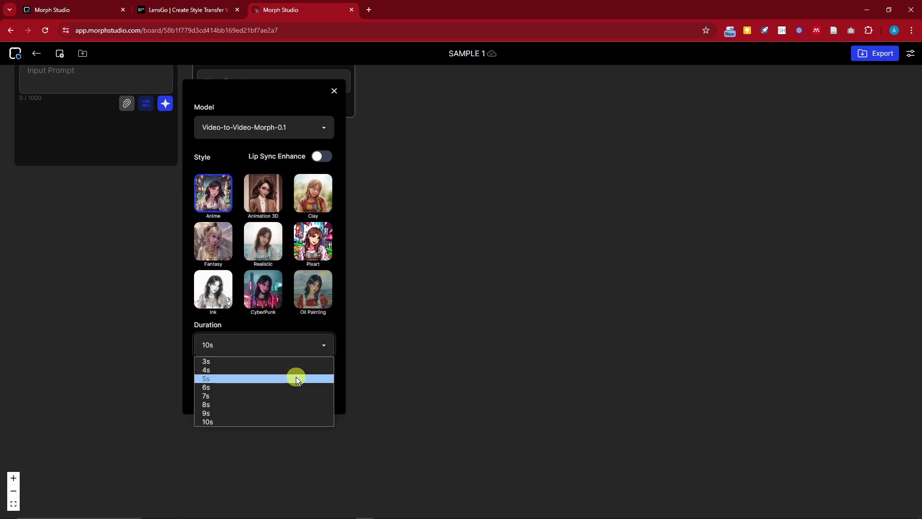
pyautogui.click(293, 379)
pyautogui.click(299, 340)
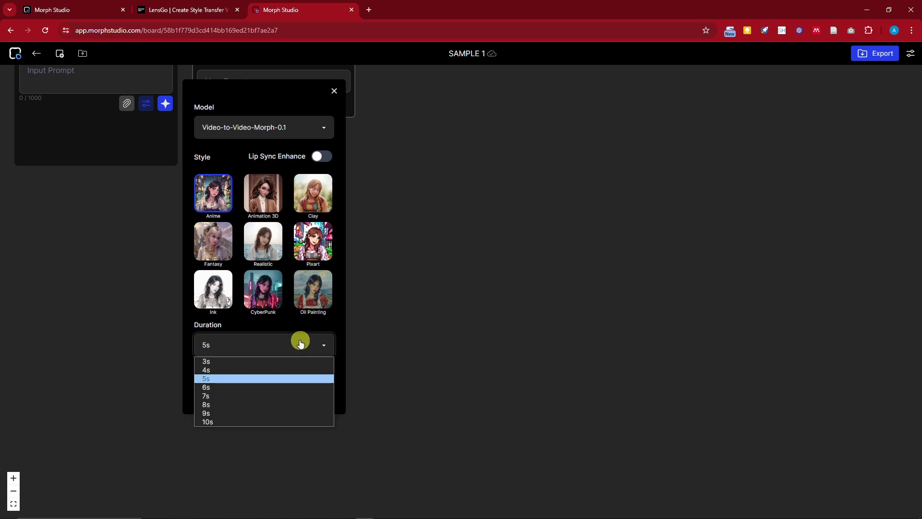
pyautogui.click(224, 378)
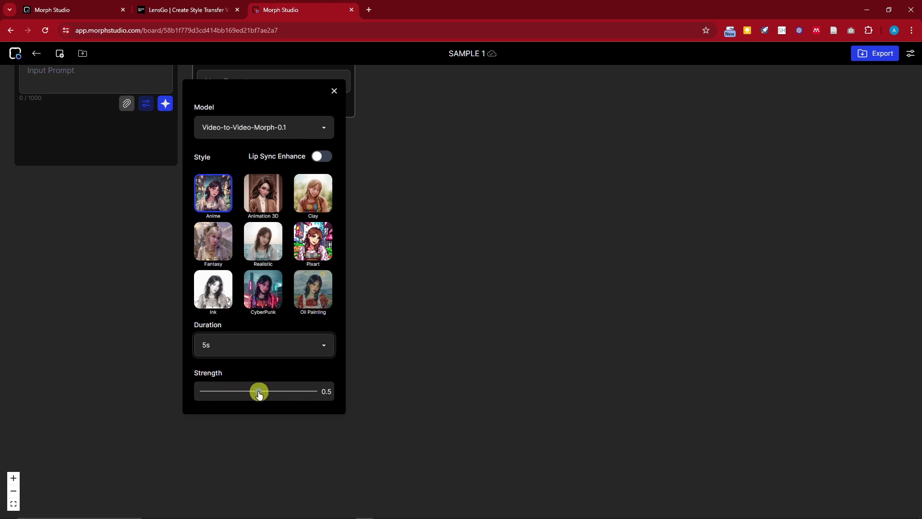
pyautogui.moveTo(259, 394); pyautogui.dragTo(262, 395)
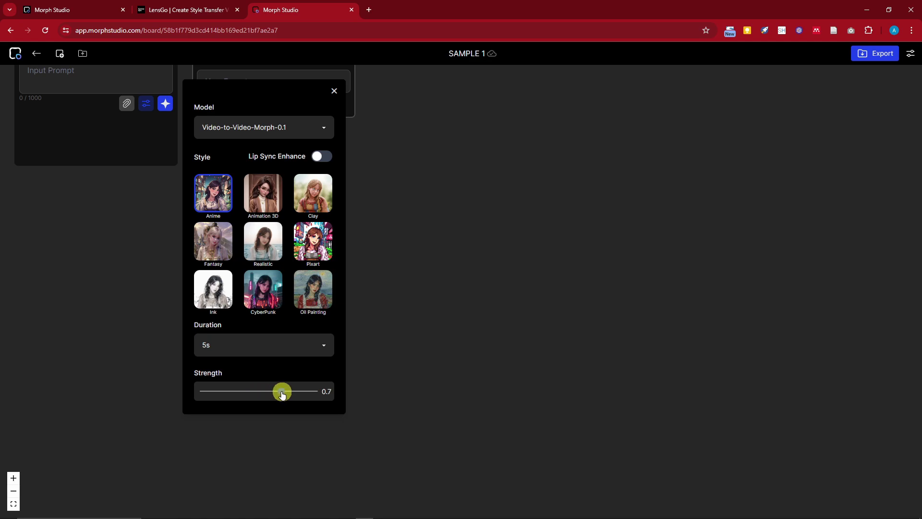
pyautogui.click(216, 196)
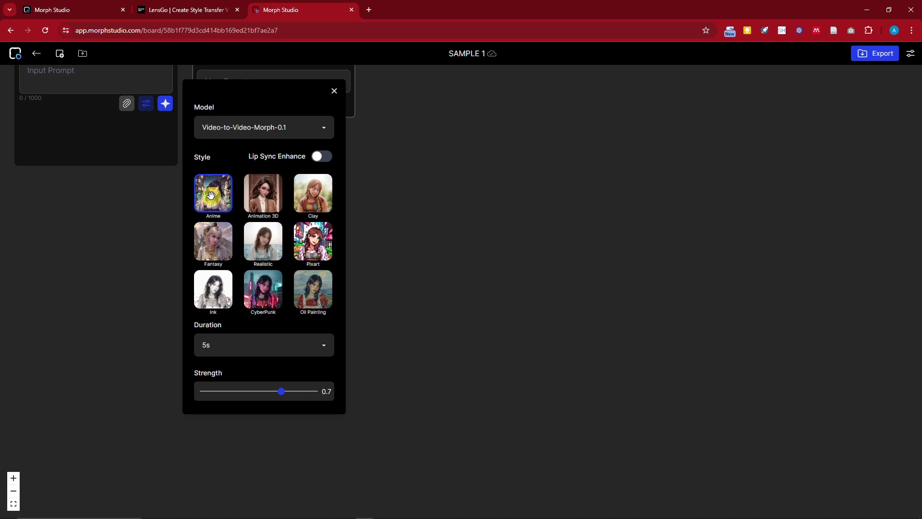
pyautogui.click(284, 390)
pyautogui.moveTo(270, 395); pyautogui.dragTo(259, 401)
pyautogui.scroll(1, 214, 230)
pyautogui.scroll(-1, 259, 330)
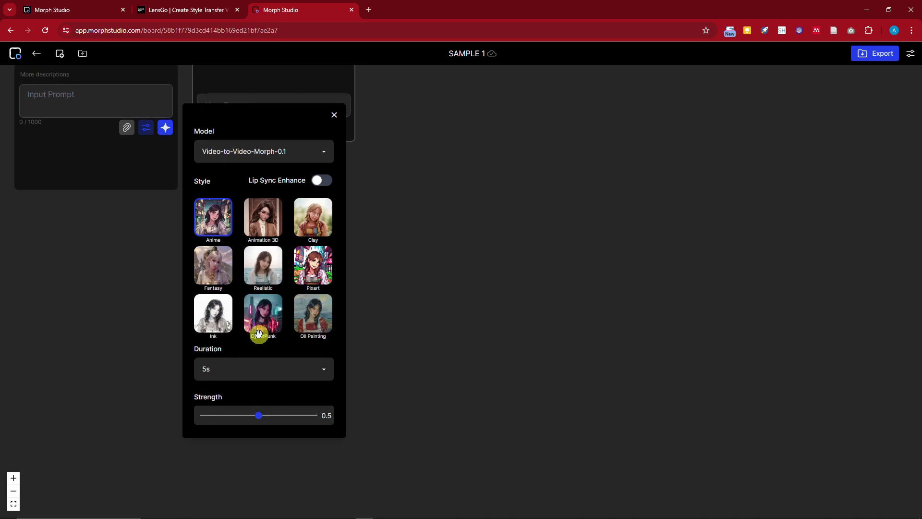
pyautogui.scroll(1, 263, 432)
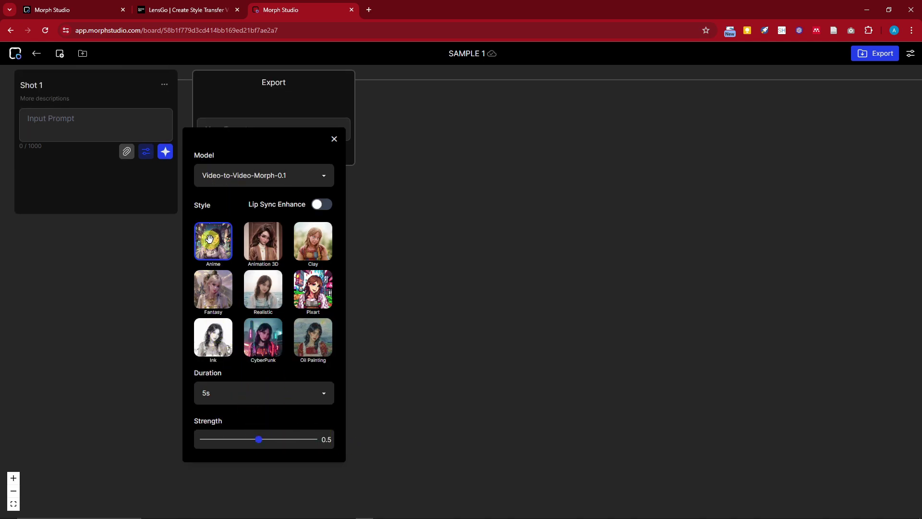
# Step: Attach the 3195812-uhd_3840_2160_25fps clip from Downloads to Shot 1
pyautogui.click(126, 153)
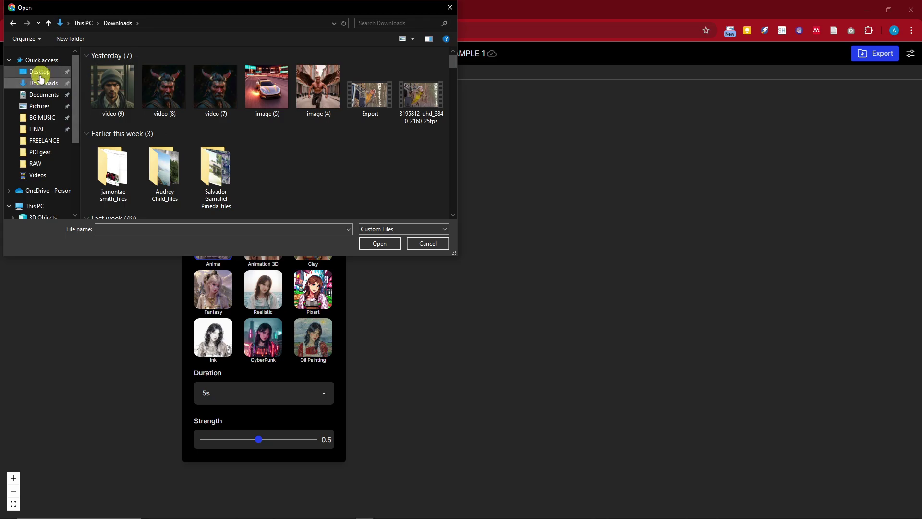
pyautogui.scroll(-3, 314, 143)
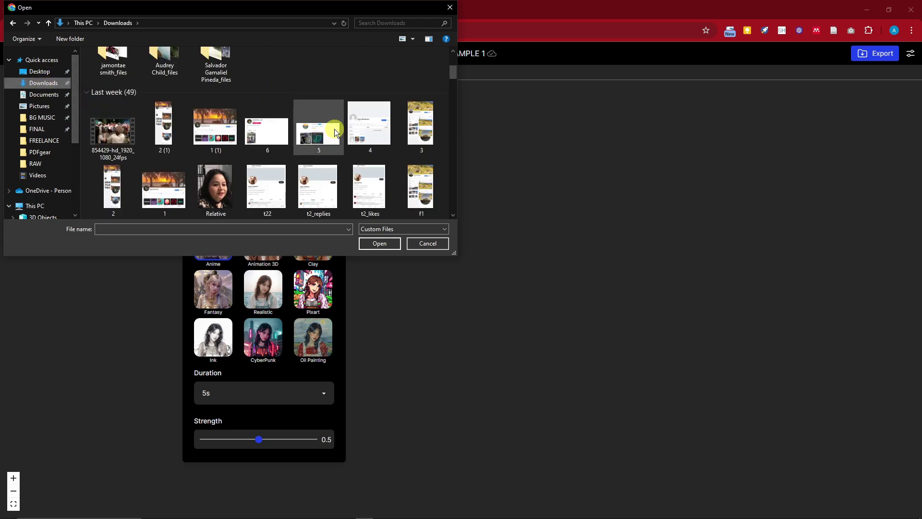
pyautogui.scroll(2, 332, 128)
pyautogui.doubleClick(416, 84)
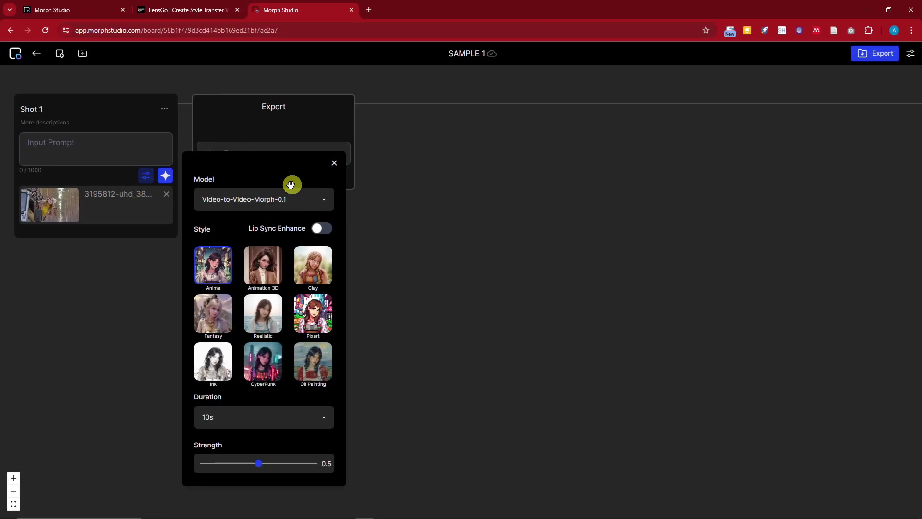
# Step: Generate a 5s Anime-style version of the attached clip in Shot 1
pyautogui.click(62, 145)
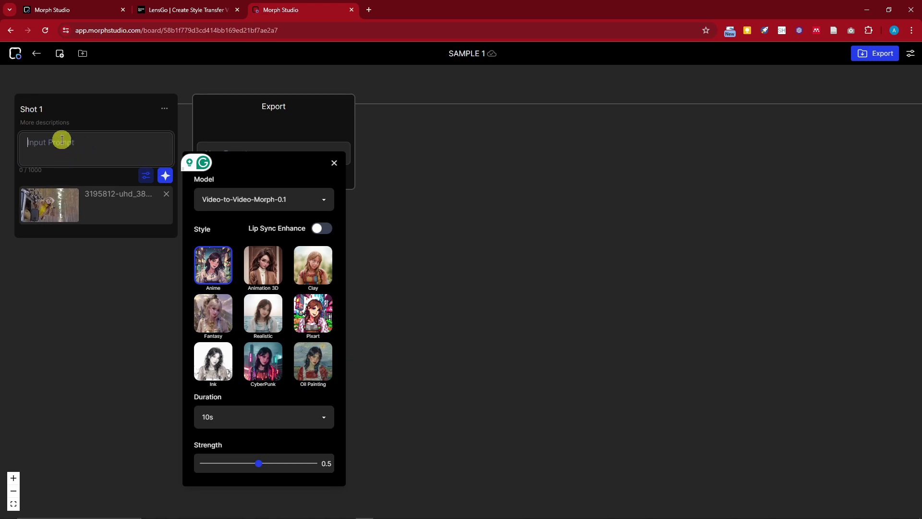
pyautogui.click(62, 137)
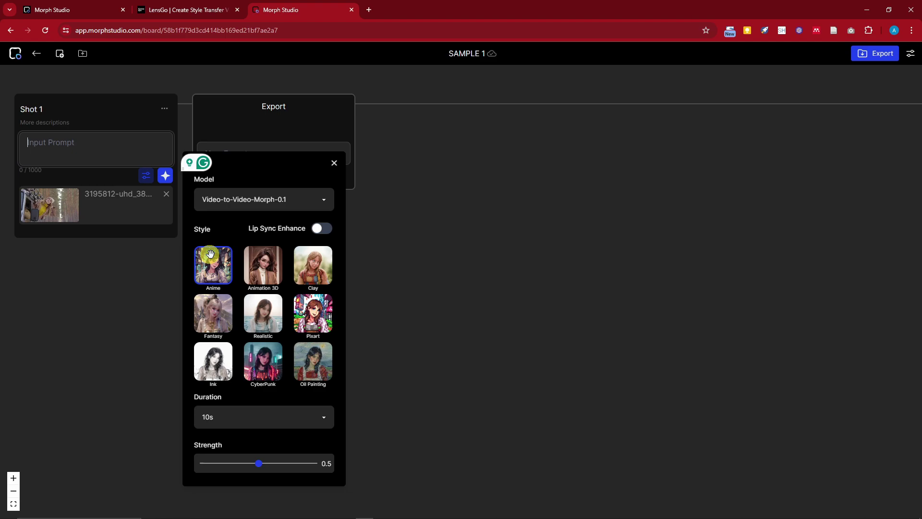
pyautogui.click(269, 418)
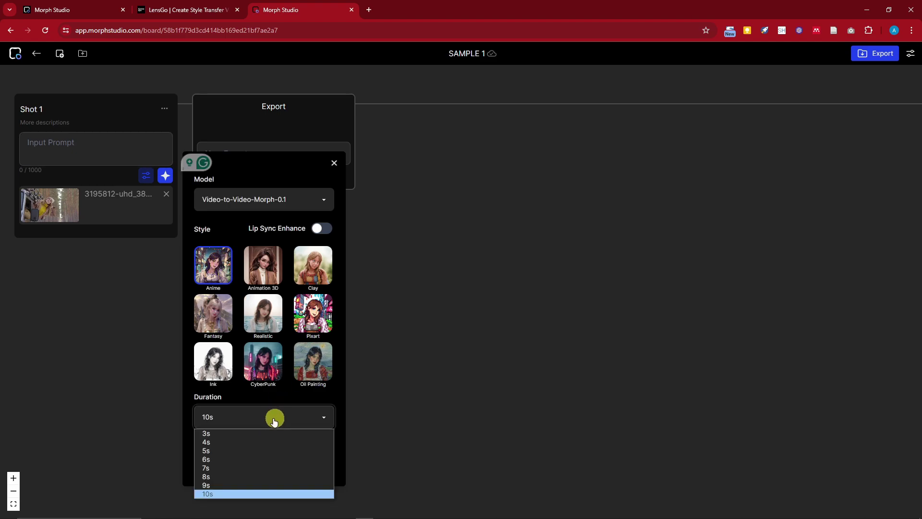
pyautogui.click(232, 452)
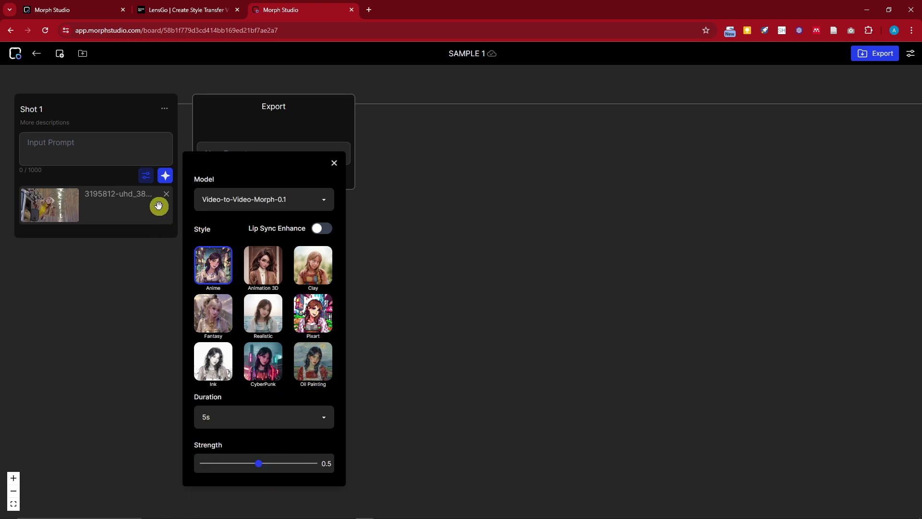
pyautogui.click(168, 178)
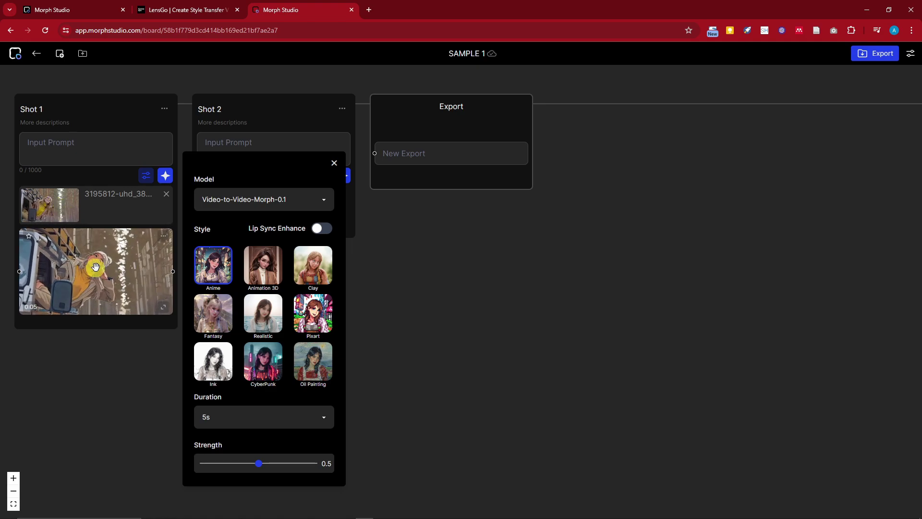
pyautogui.click(164, 240)
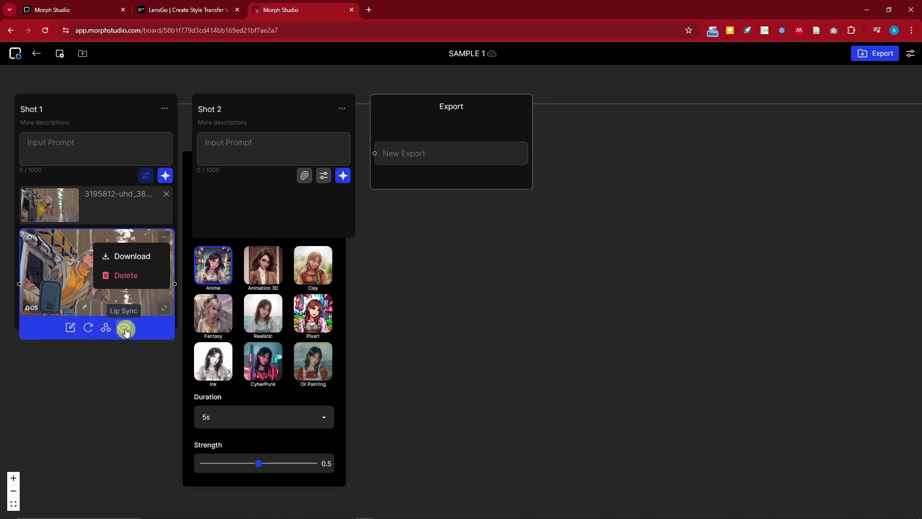
pyautogui.click(181, 220)
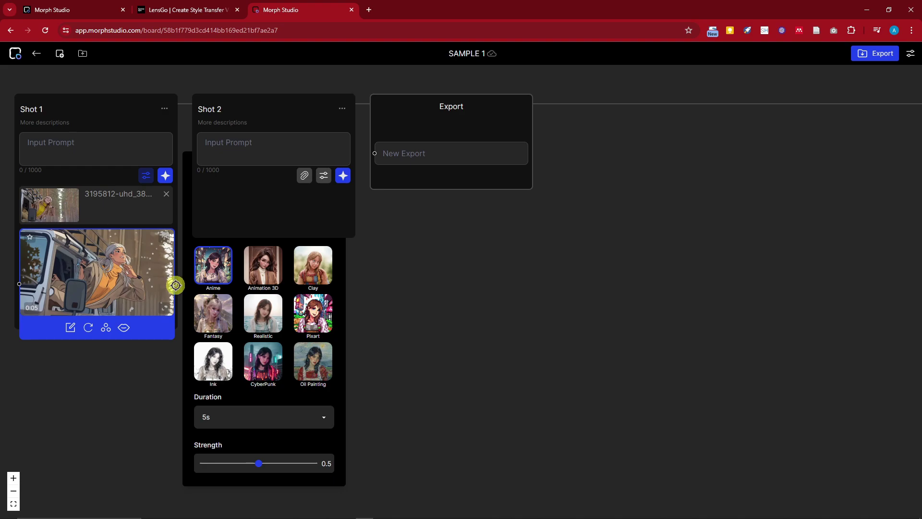
# Step: Link Shot 1's output into the Export node's New Export input
pyautogui.moveTo(182, 283); pyautogui.dragTo(372, 155)
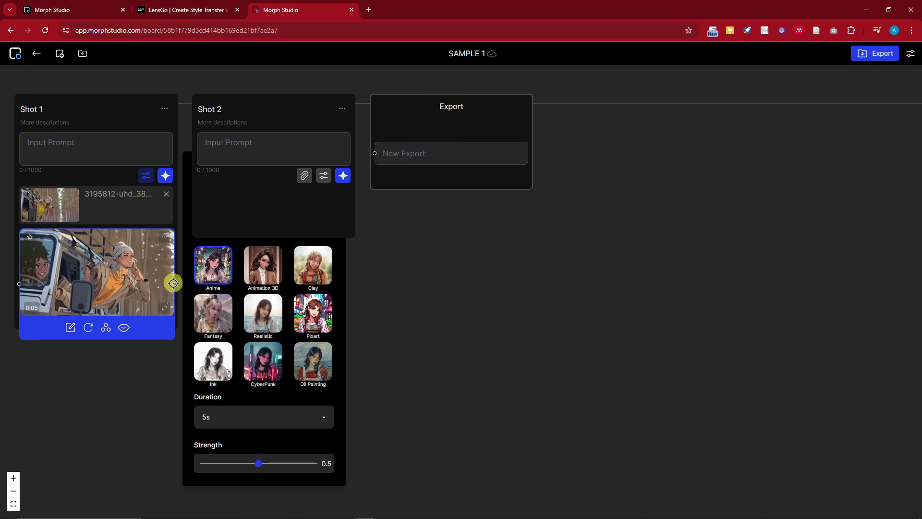
pyautogui.moveTo(173, 283); pyautogui.dragTo(370, 158)
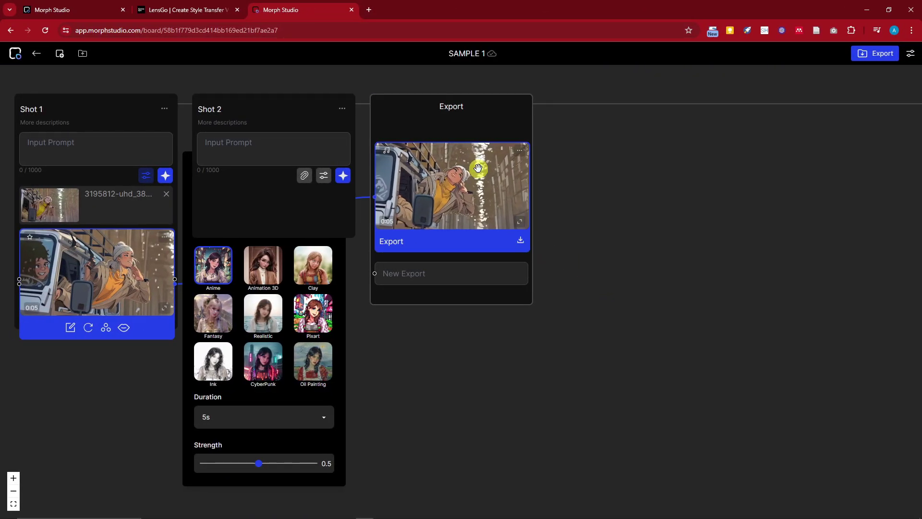
# Step: Open and then dismiss the Export node's download choices for the anime video
pyautogui.click(520, 243)
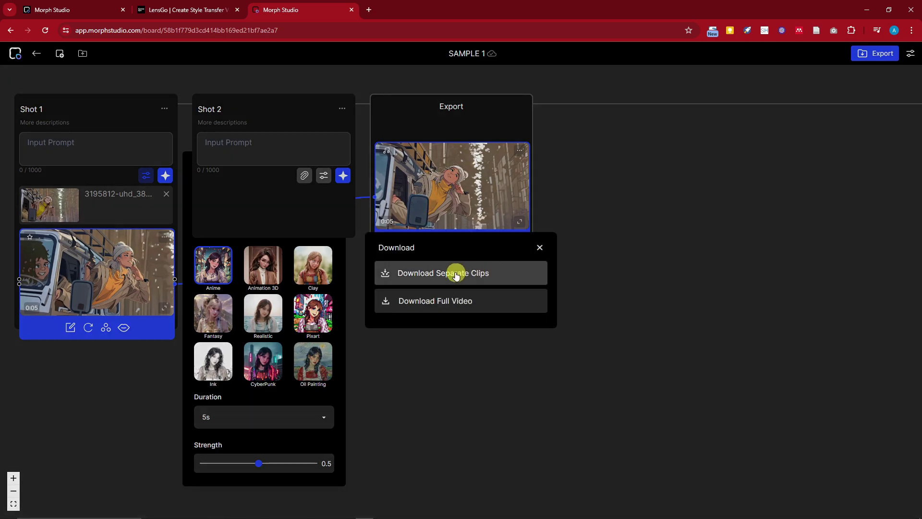
pyautogui.click(539, 247)
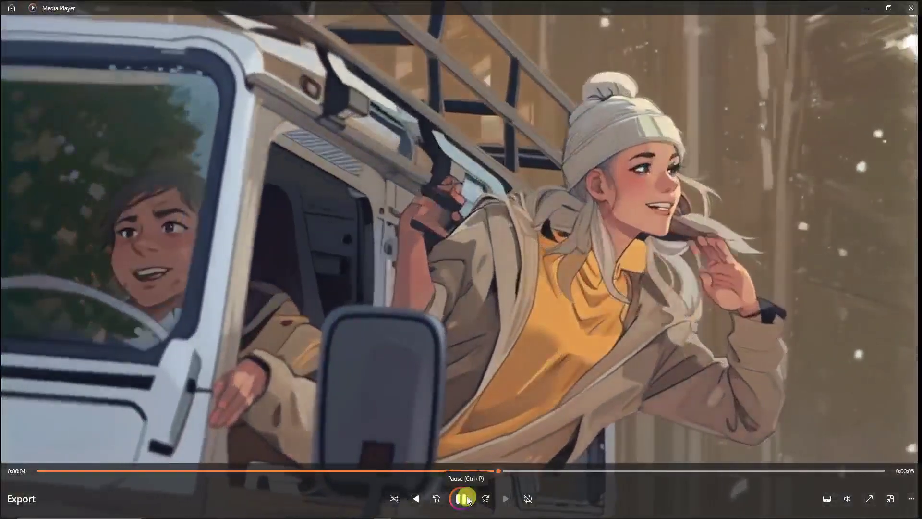
# Step: Pause and resume the anime video, then close Media Player and the Downloads folder
pyautogui.click(461, 498)
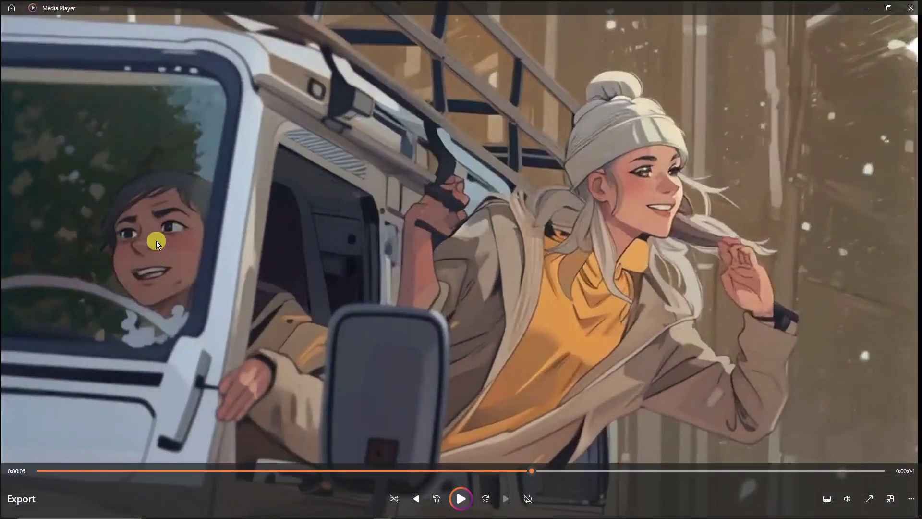
pyautogui.click(461, 499)
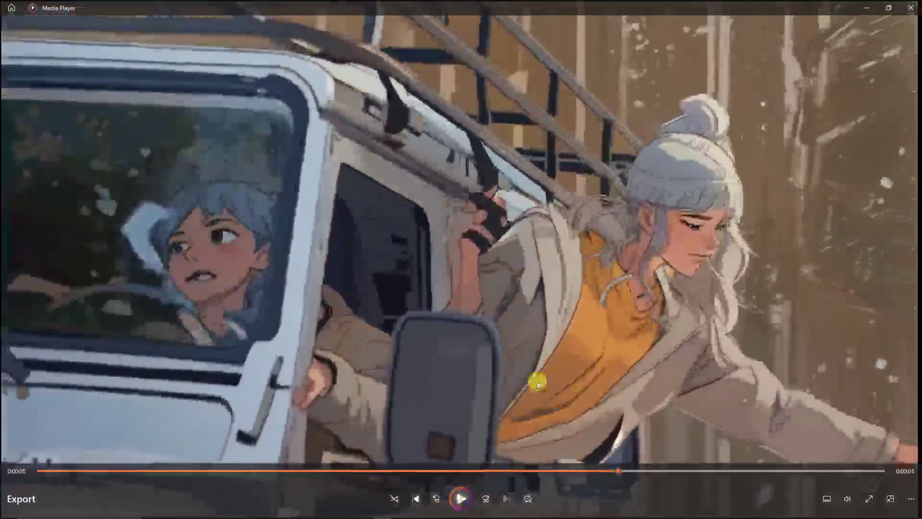
pyautogui.click(910, 8)
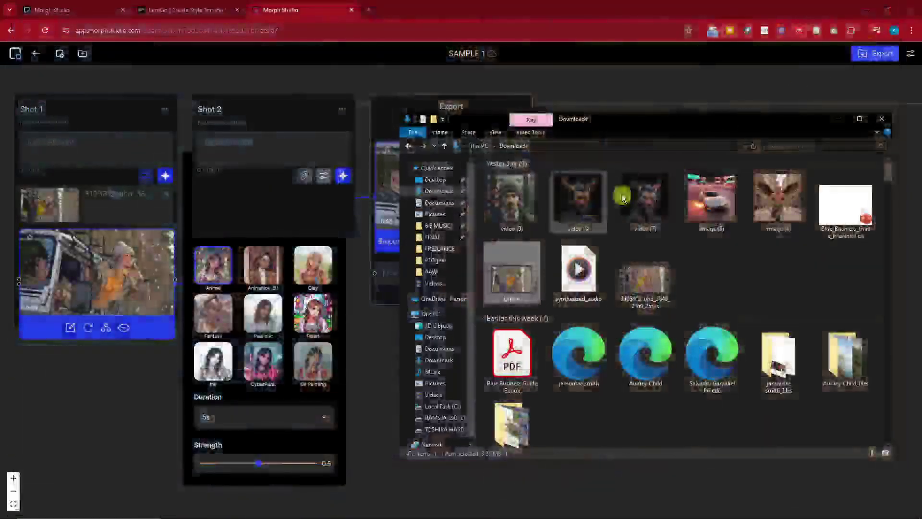
pyautogui.click(885, 118)
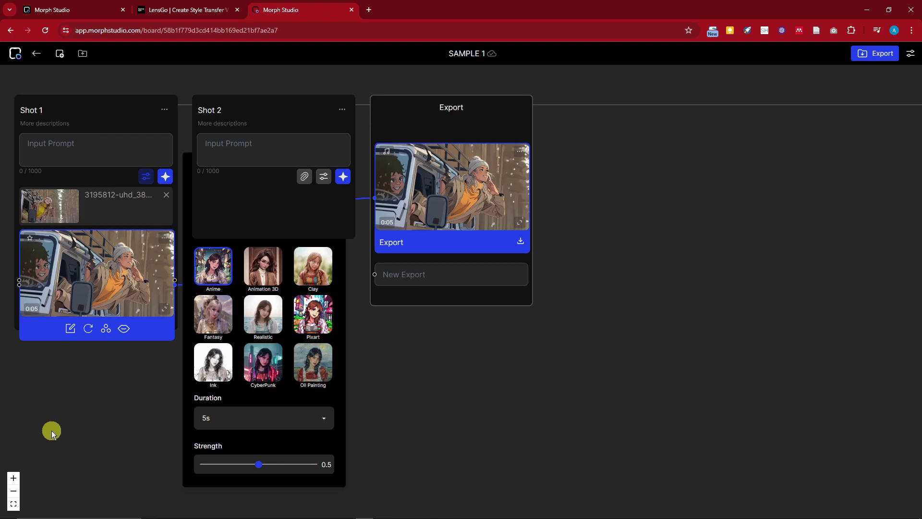
# Step: Go to LensGo and open its Style Transfer tool
pyautogui.click(217, 5)
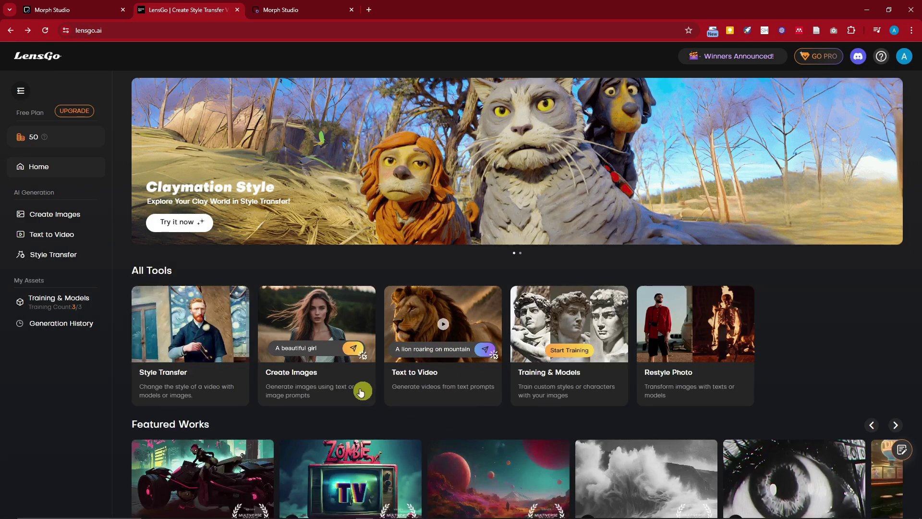
pyautogui.click(299, 334)
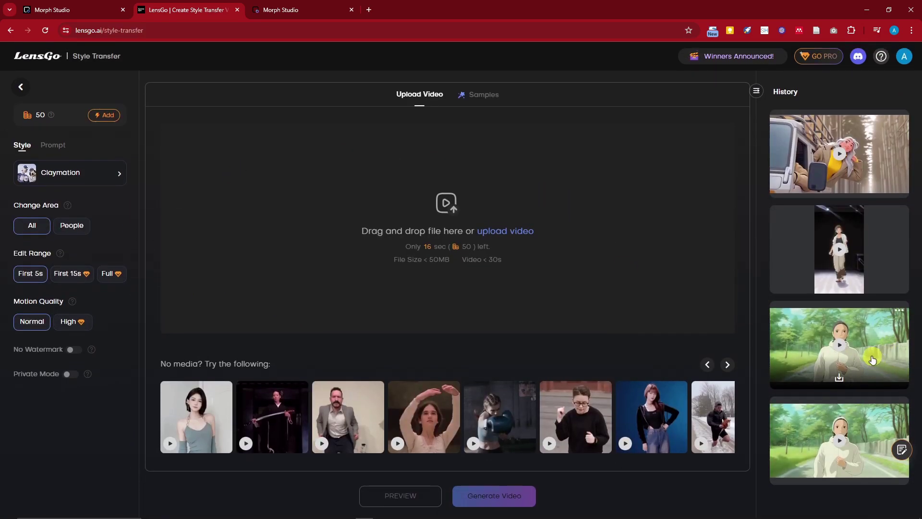
# Step: Upload the original 3195812-uhd truck clip from Downloads into LensGo's Style Transfer
pyautogui.click(488, 230)
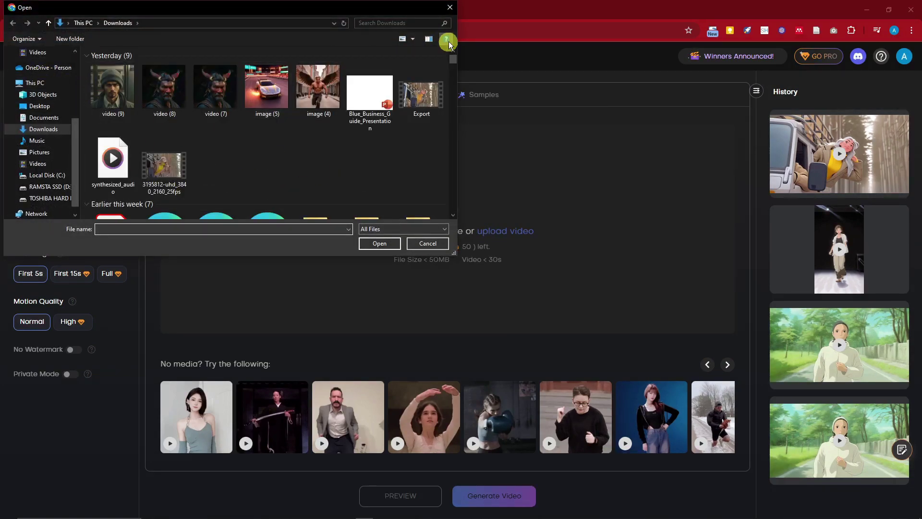
pyautogui.moveTo(397, 8); pyautogui.dragTo(560, 127)
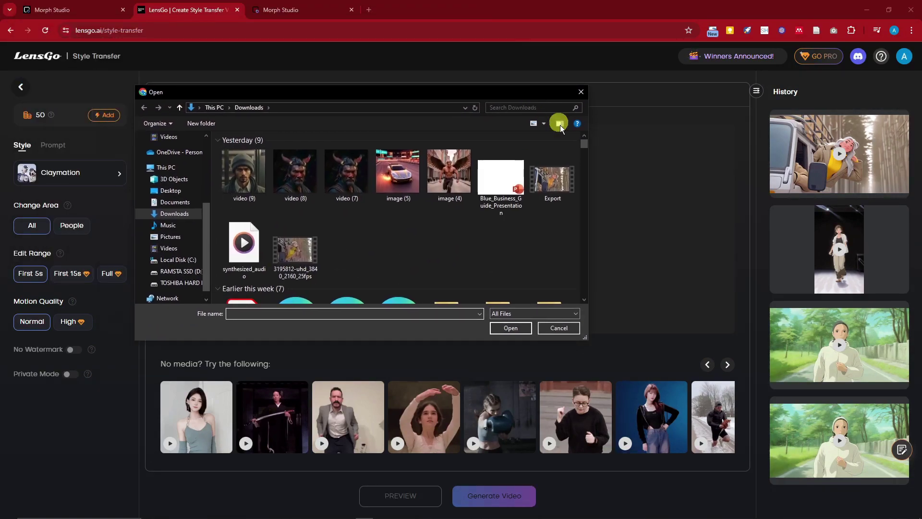
pyautogui.doubleClick(302, 250)
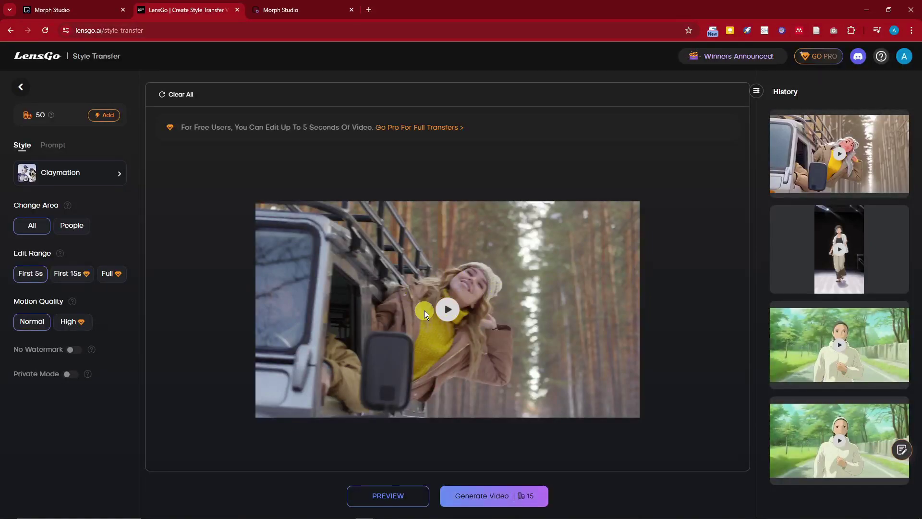
pyautogui.click(85, 173)
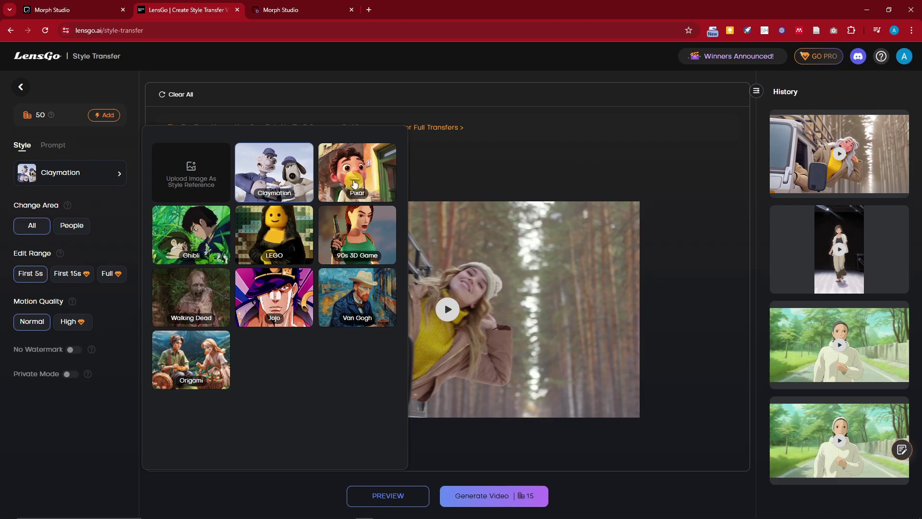
# Step: Upload image 1 from the Desktop as LensGo's custom style reference
pyautogui.click(198, 176)
pyautogui.scroll(4, 187, 183)
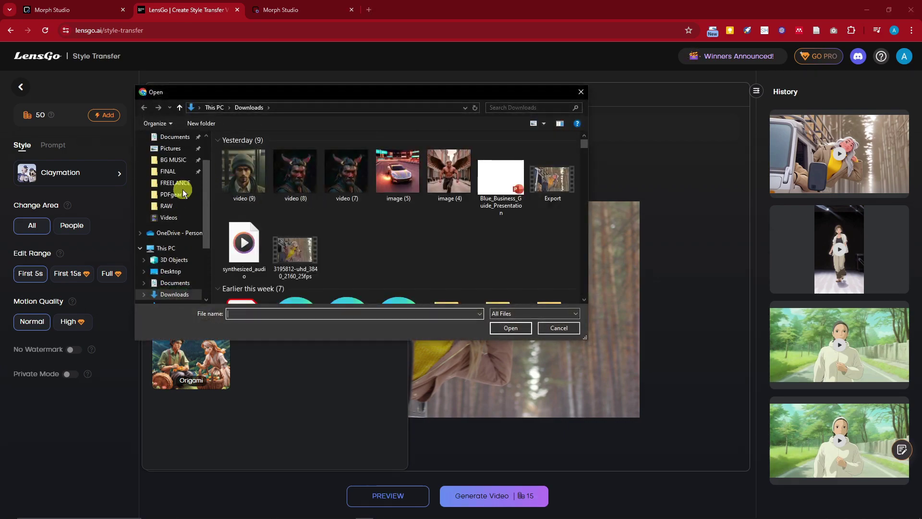
pyautogui.click(173, 155)
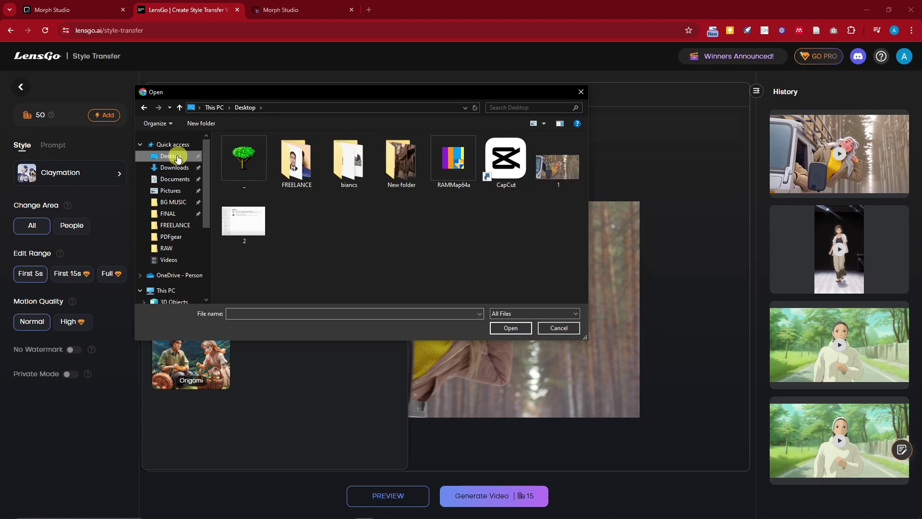
pyautogui.doubleClick(566, 162)
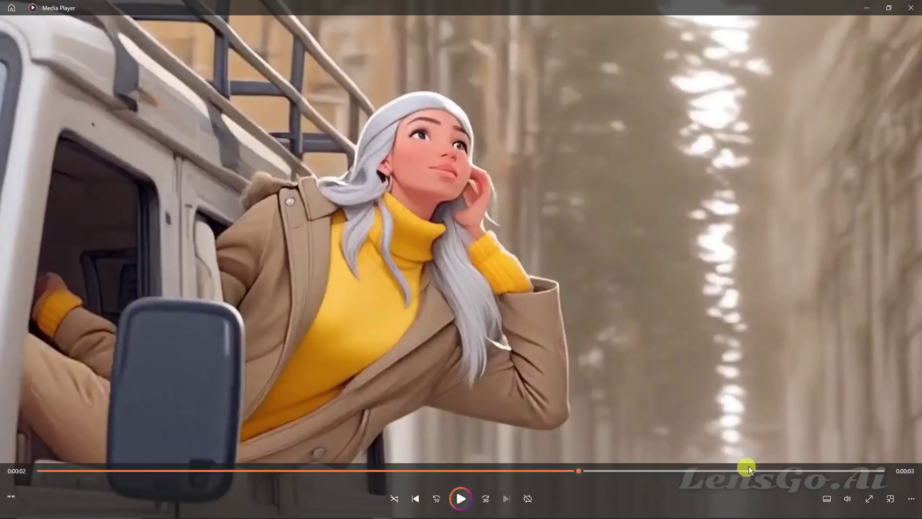
# Step: Scrub ahead in the LensGo result video to review it
pyautogui.moveTo(784, 472); pyautogui.dragTo(788, 471)
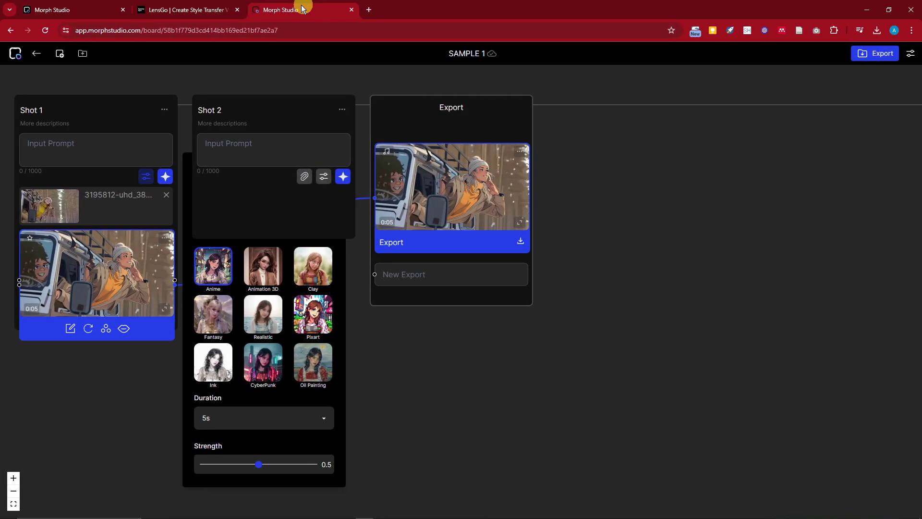
# Step: Start lip-sync on Shot 1's anime clip and upload synthesized_audio.wav from Downloads as the voice
pyautogui.click(124, 328)
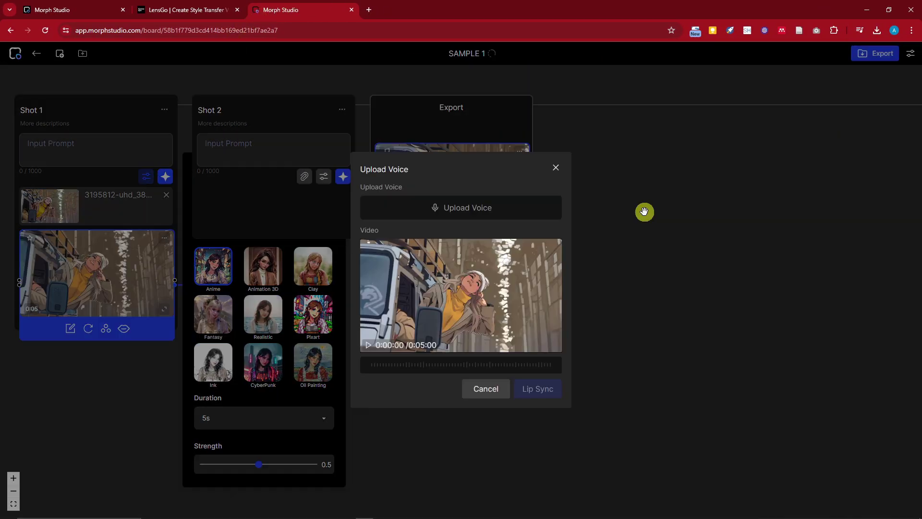
pyautogui.click(481, 209)
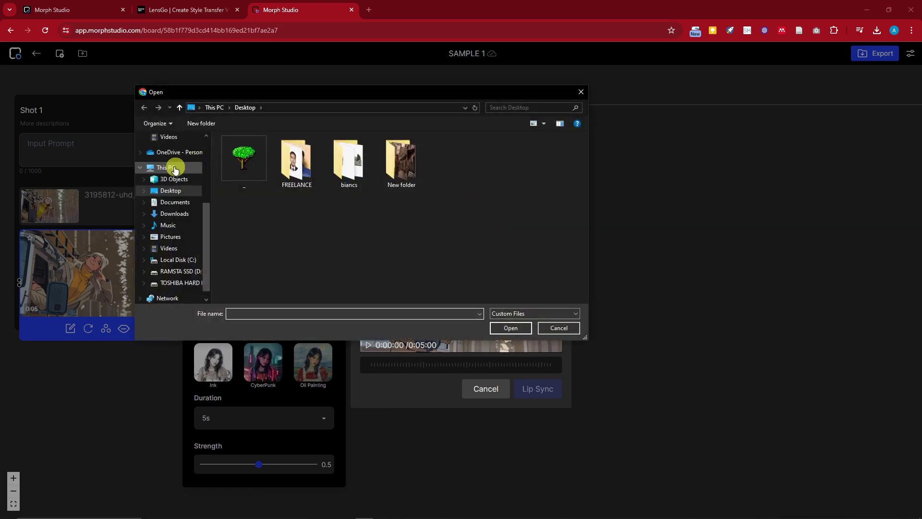
pyautogui.scroll(2, 176, 167)
pyautogui.click(180, 165)
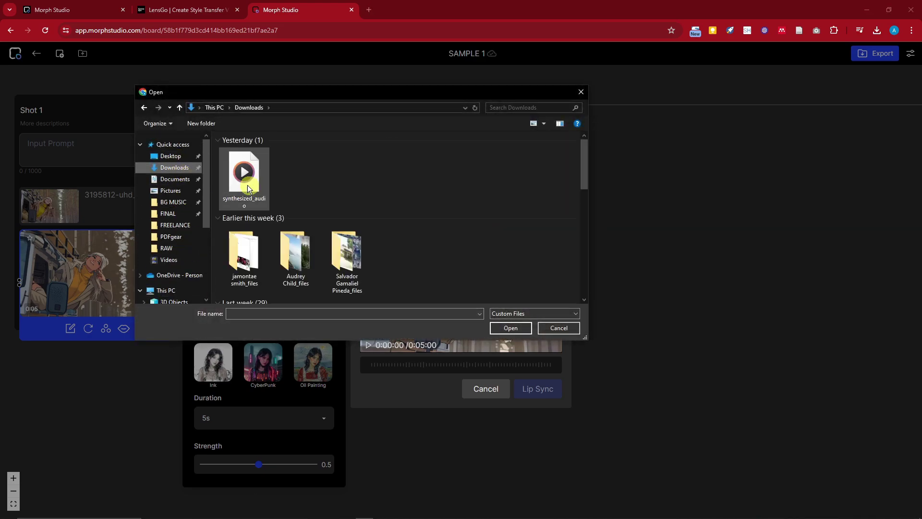
pyautogui.doubleClick(247, 185)
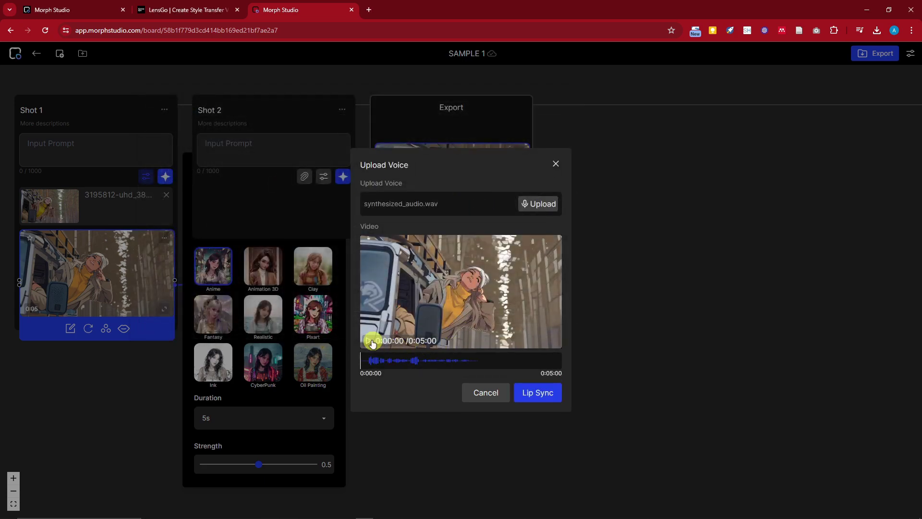